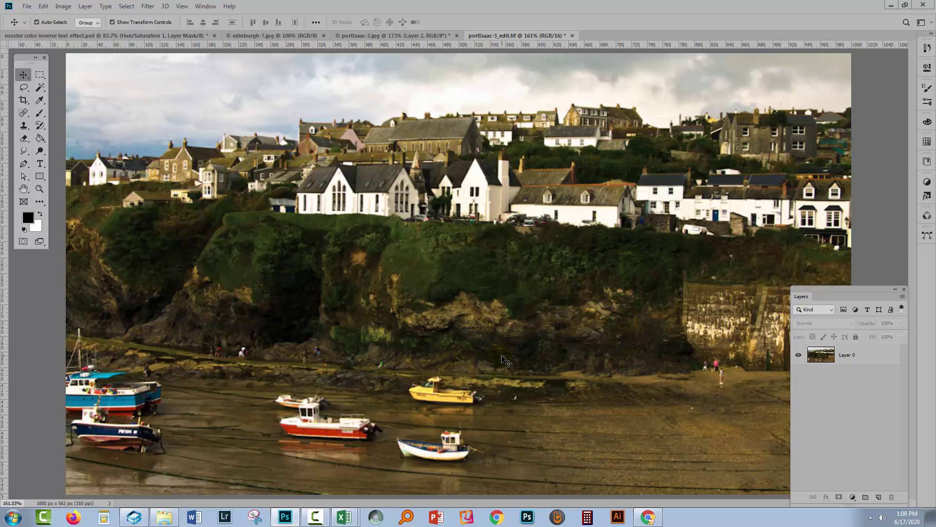
Step: Use the Rectangular Marquee to select a wide band across the dark cliffs in the image's middle
left_click_drag(835, 290, 849, 278)
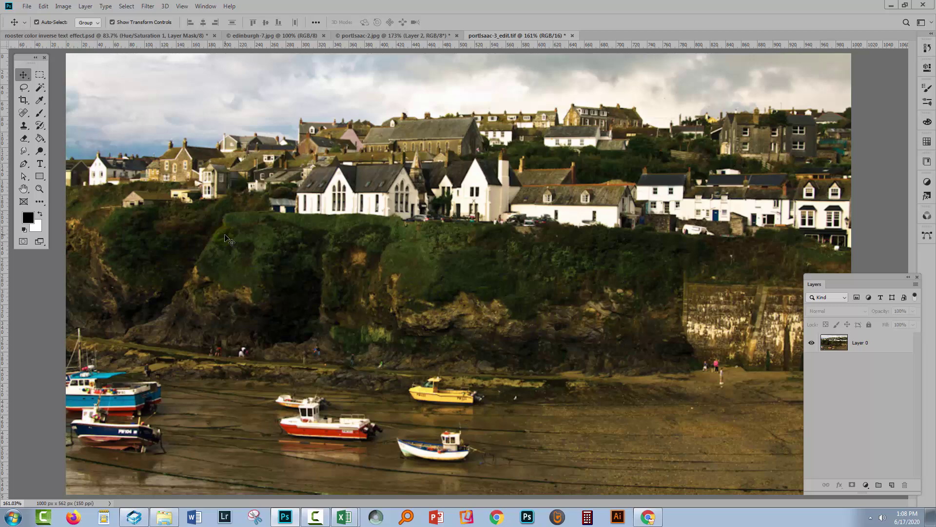
left_click(41, 78)
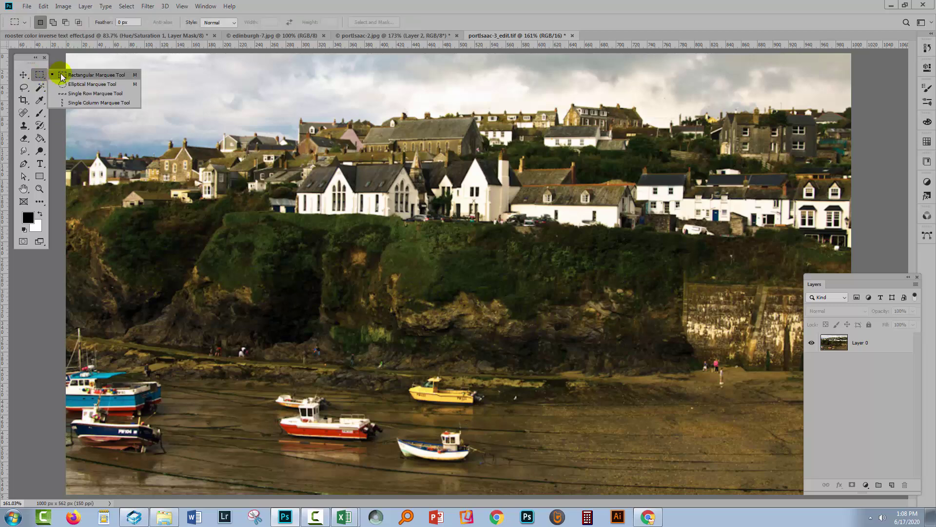
left_click(61, 74)
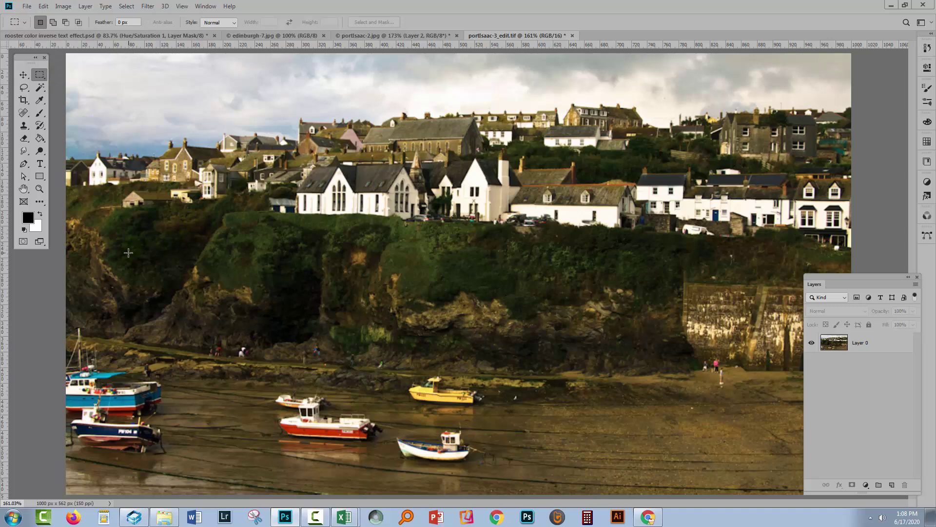
left_click_drag(122, 249, 685, 335)
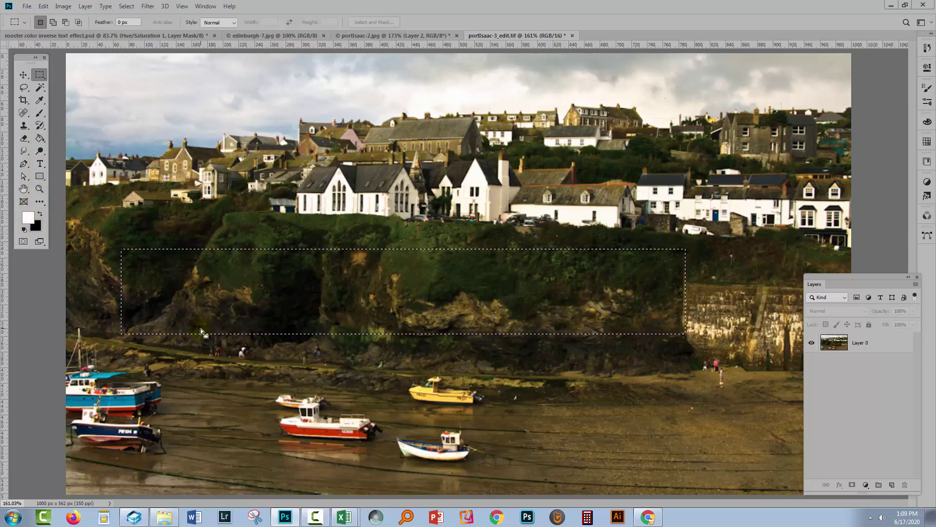
Step: Paint-bucket fill the selection with white on a new Layer 1 above Layer 0
left_click(41, 139)
right_click(40, 140)
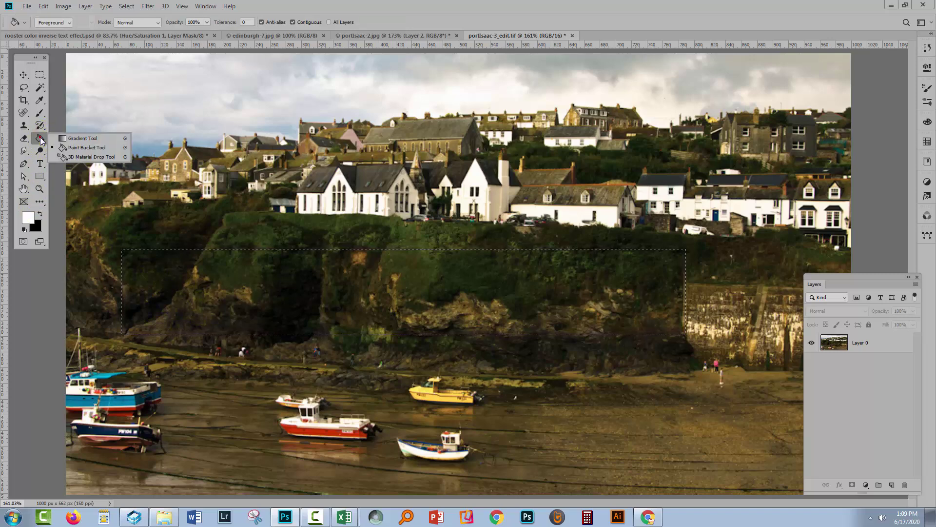
left_click(84, 148)
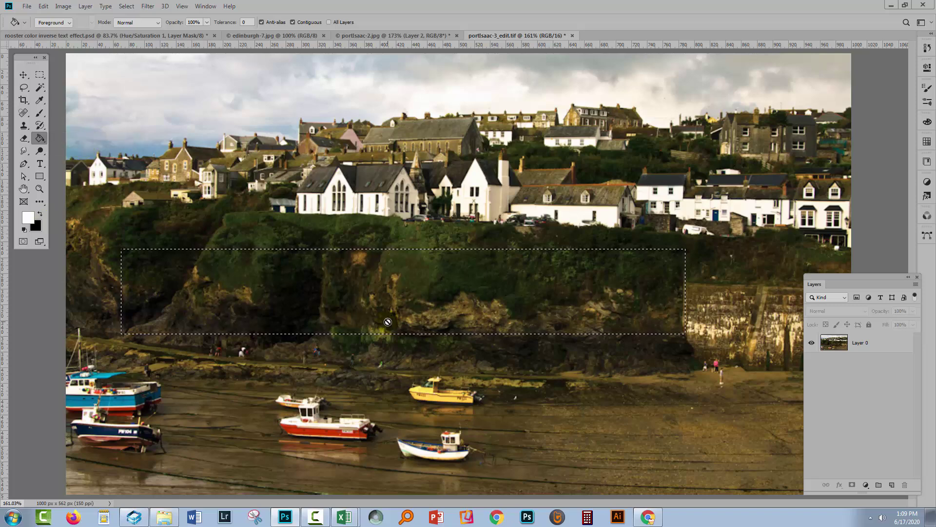
left_click(849, 347)
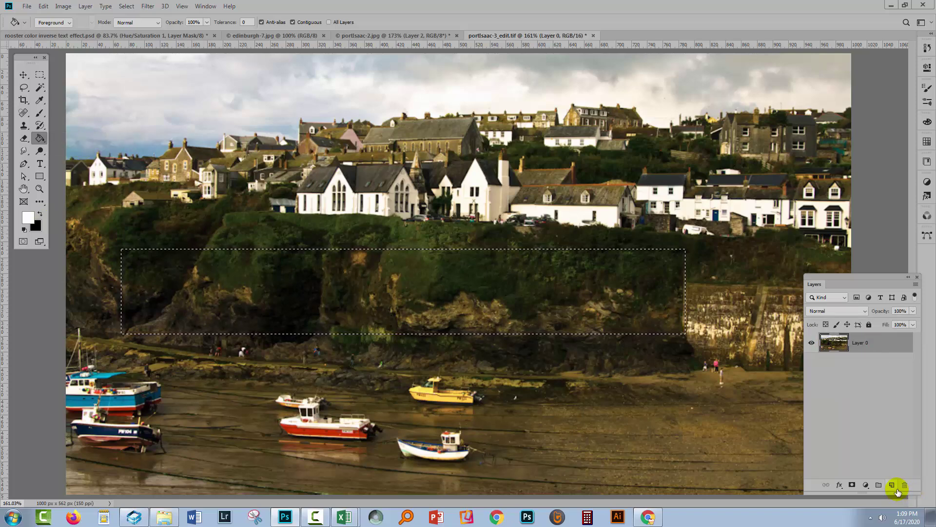
left_click(892, 485)
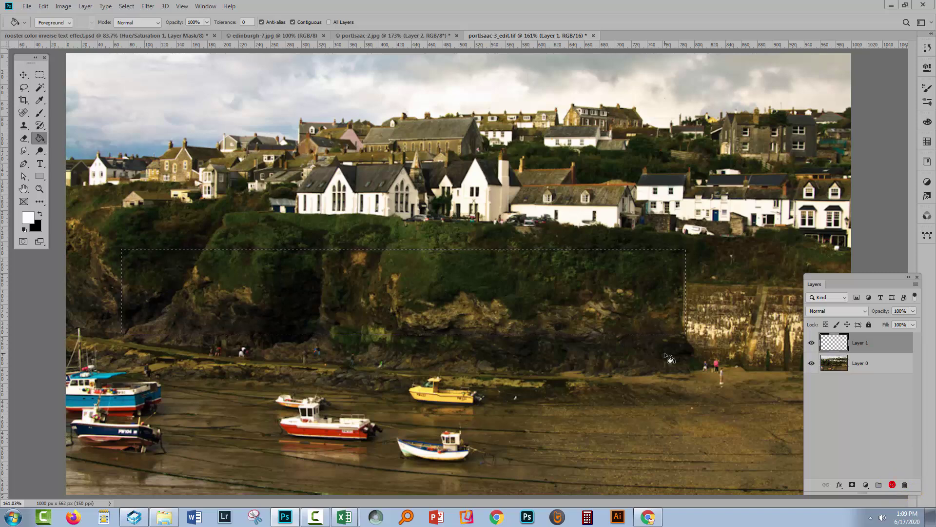
left_click(220, 279)
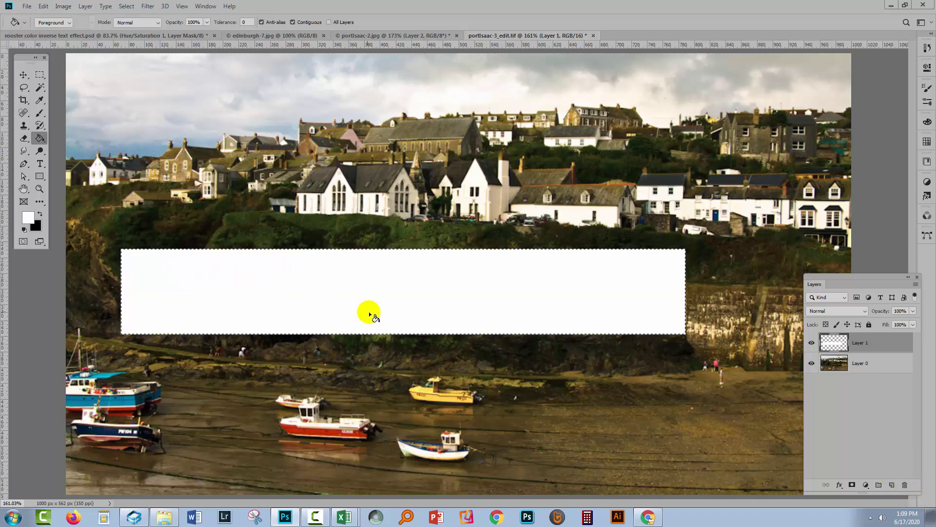
Step: Deselect, toggle Layer 1's visibility to check the white band, and make it active
left_click(128, 6)
left_click(137, 28)
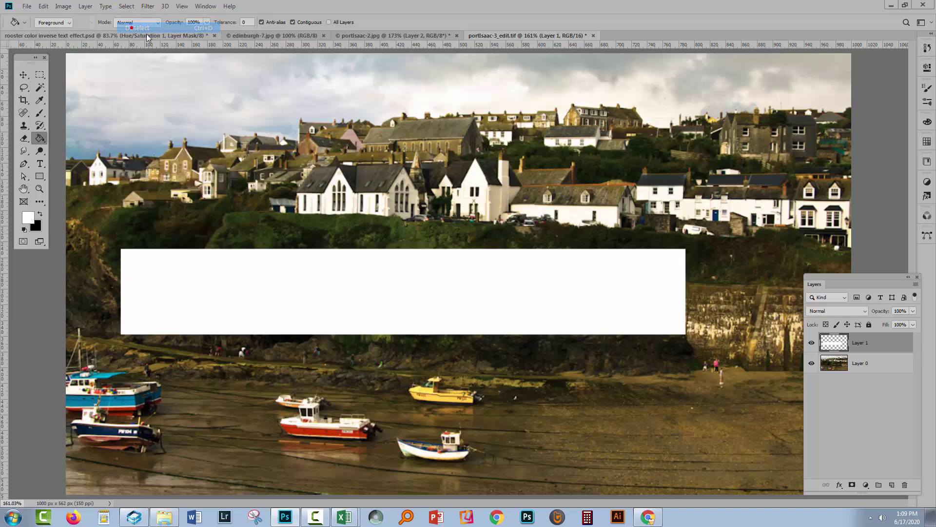
left_click(826, 384)
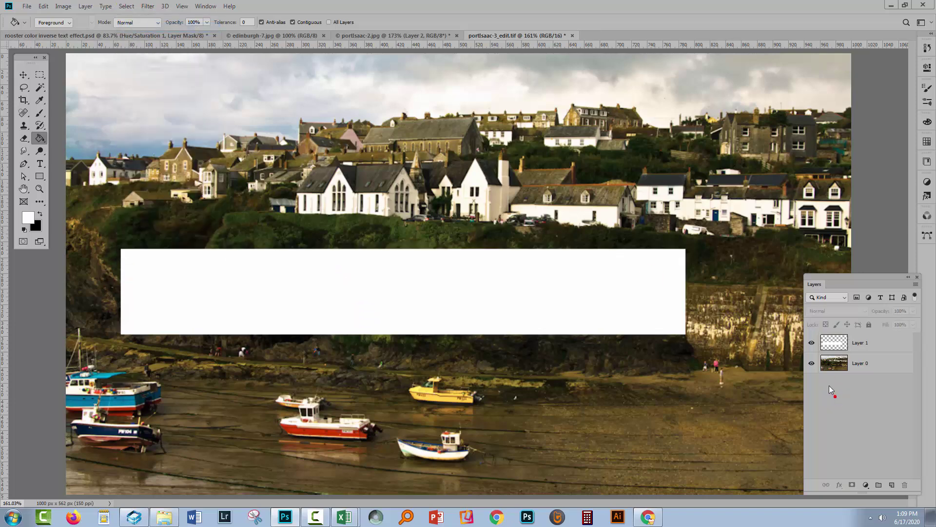
left_click(812, 343)
left_click(812, 343)
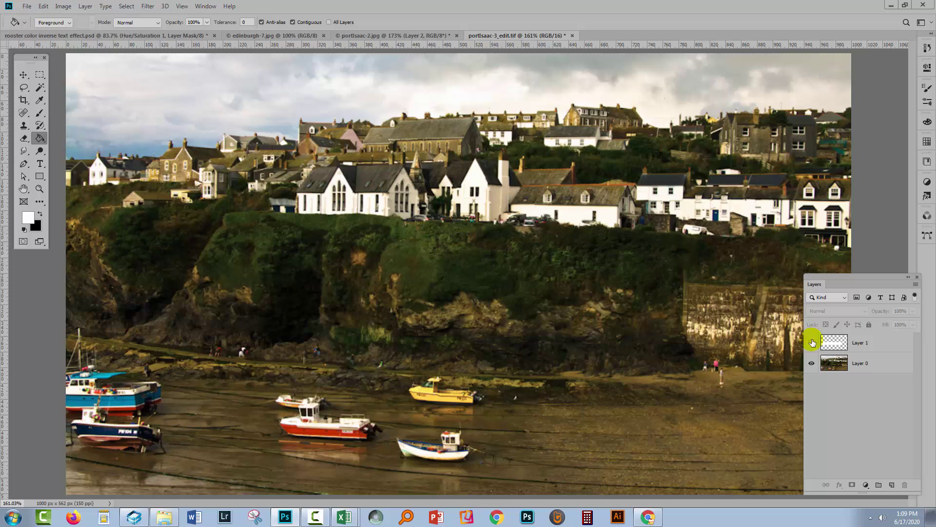
left_click(863, 357)
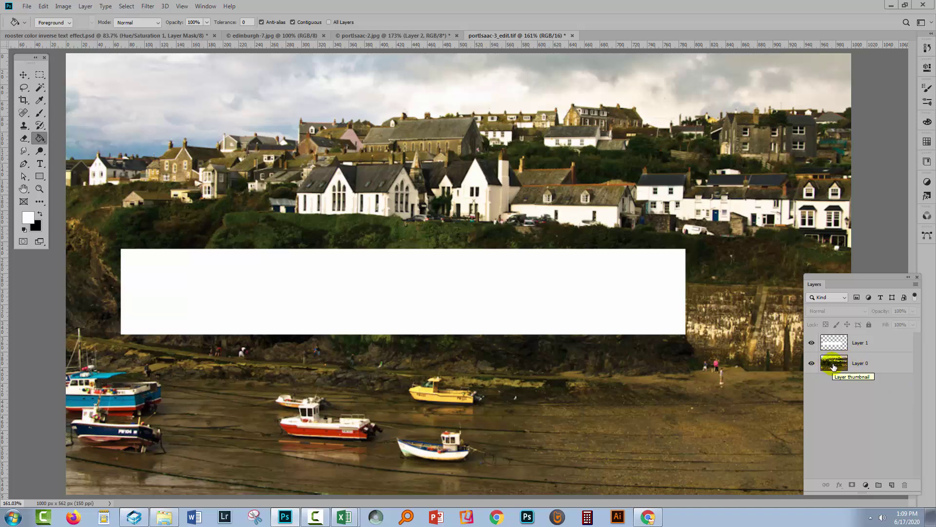
left_click(860, 341)
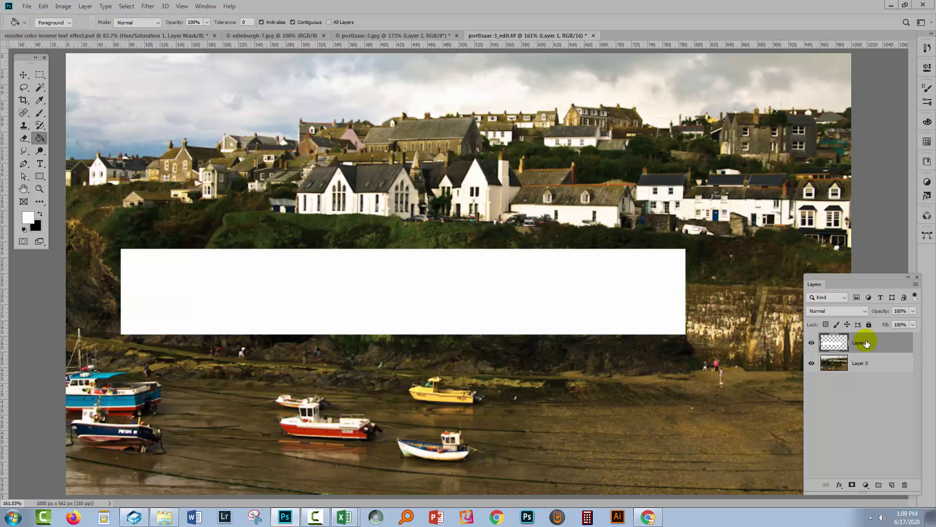
Step: Select all, align Layer 1 to the canvas by Horizontal Centers, then deselect
key("ctrl+a")
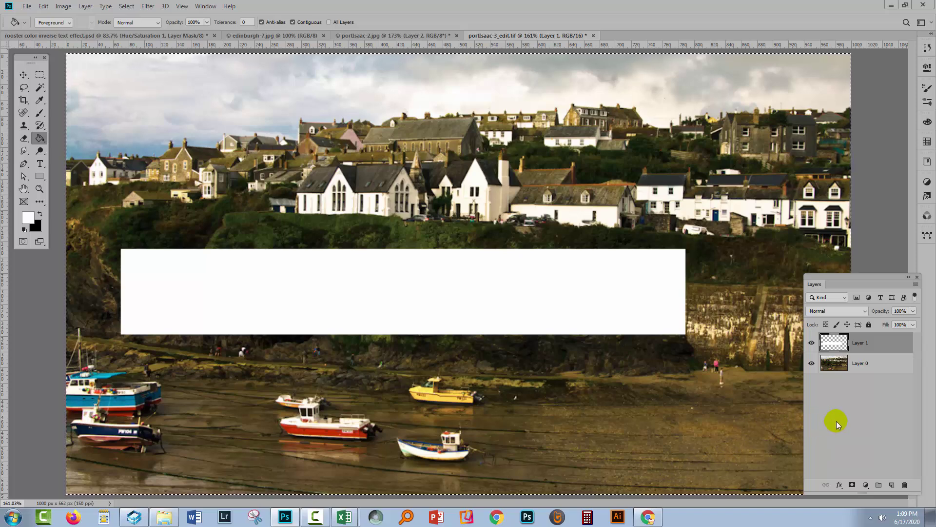
left_click(80, 5)
left_click(80, 6)
left_click(86, 7)
mouse_move(135, 322)
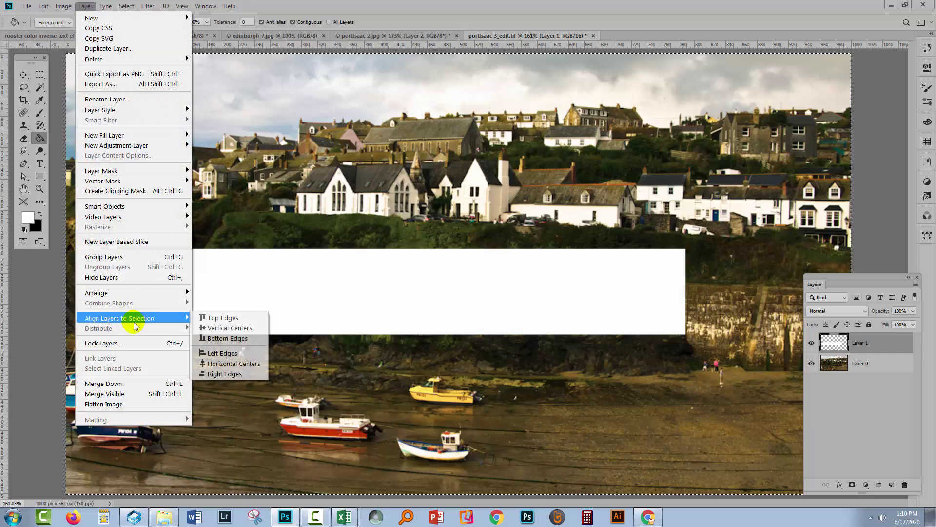
left_click(234, 363)
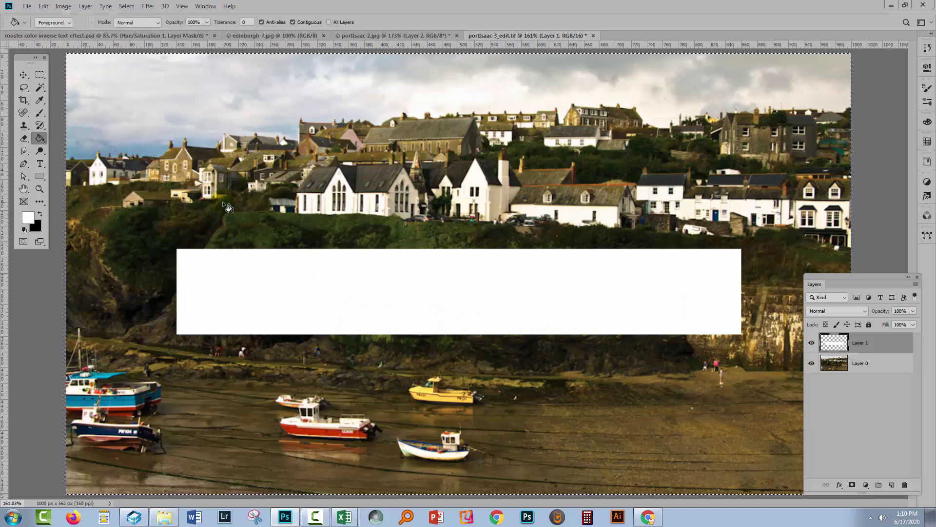
left_click(126, 6)
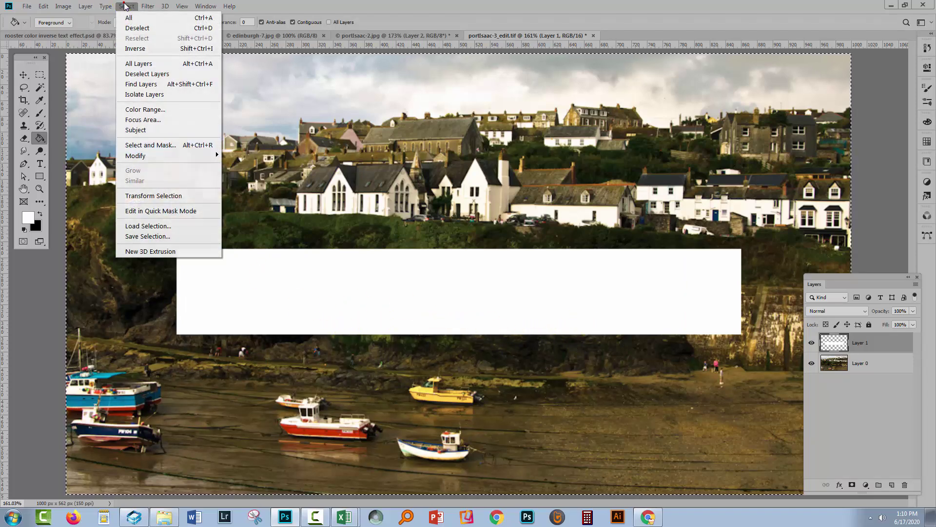
left_click(137, 28)
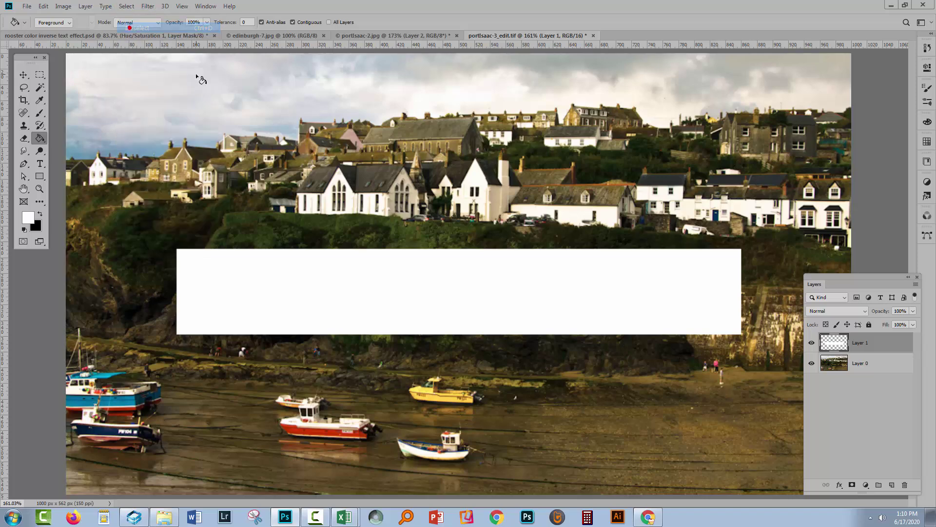
Step: Type 'port isaac' as a new text layer on the white band
left_click(39, 163)
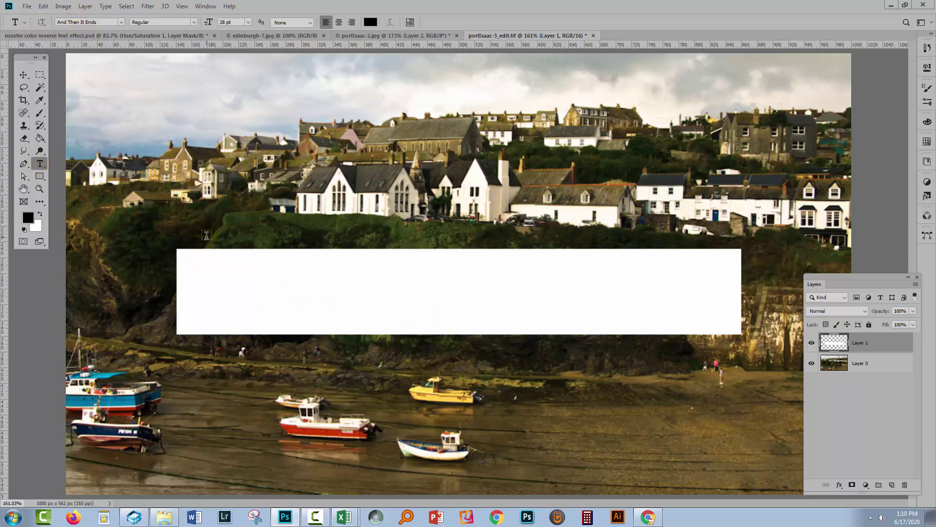
left_click(197, 296)
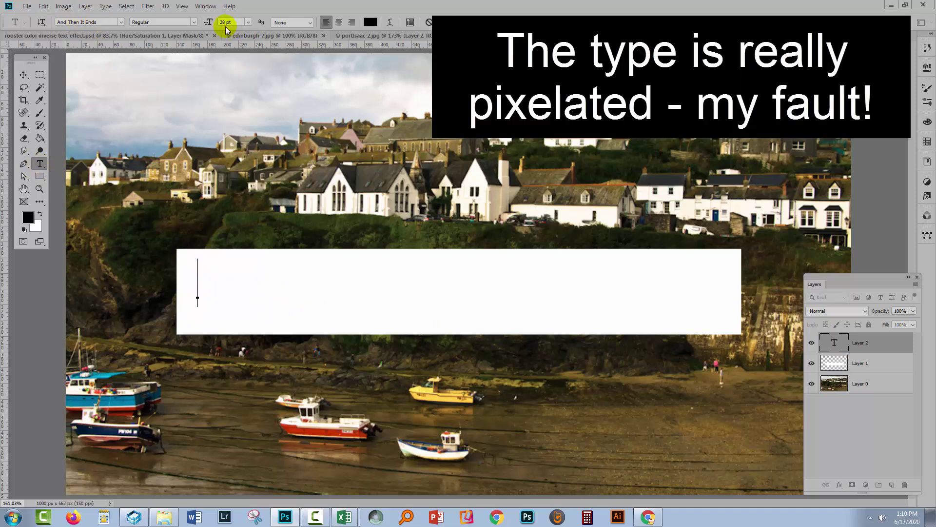
type("p")
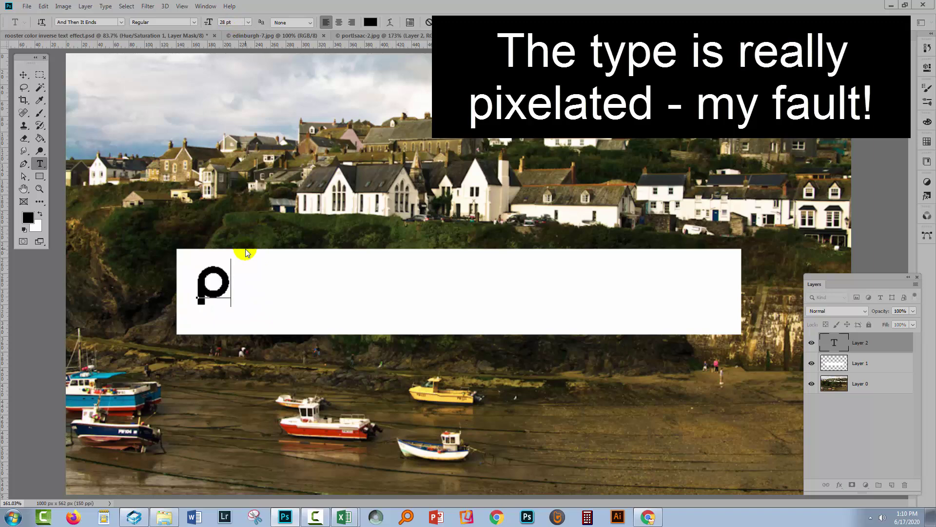
type("o t isaac")
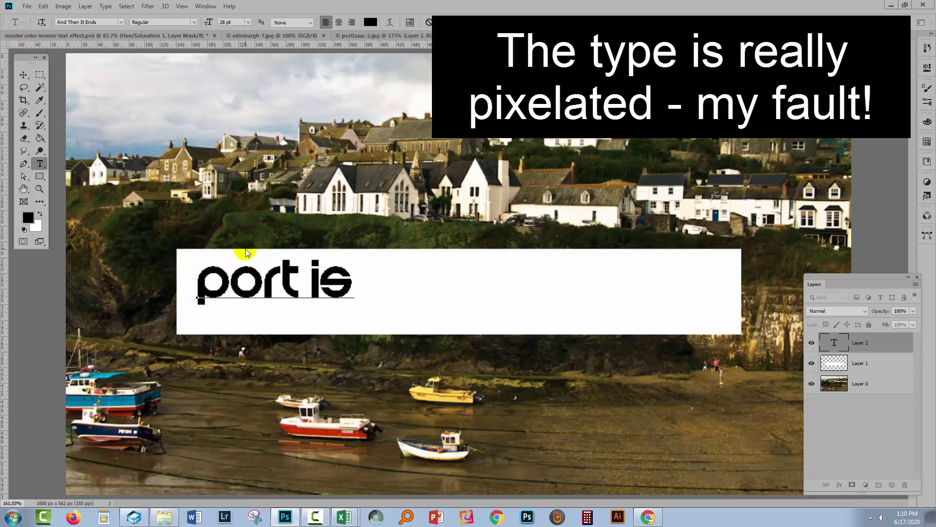
Step: Enlarge the text to 34 pt, commit it, and drag it toward the band's centre
key("ctrl+shift+Left")
key("ctrl+shift+Left")
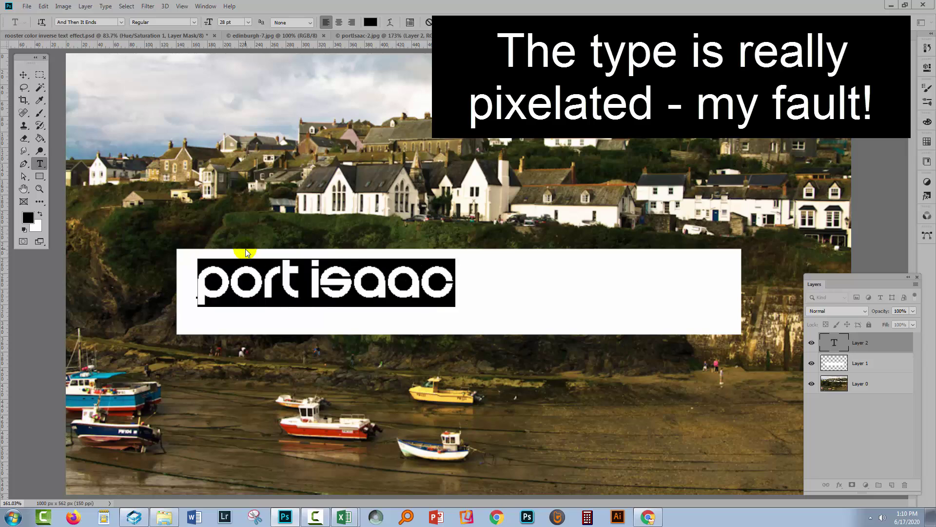
left_click(239, 22)
key("Up")
key("Up")
key("Up")
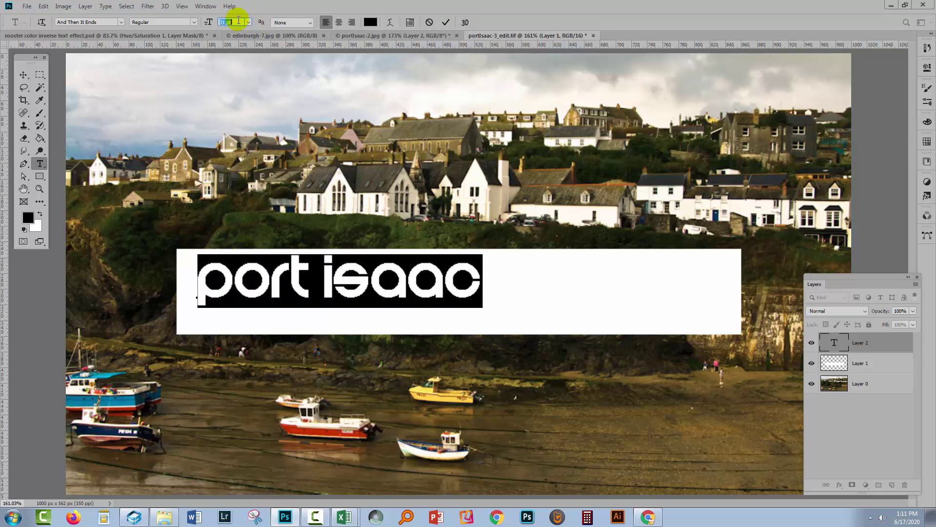
key("Up")
key("Up")
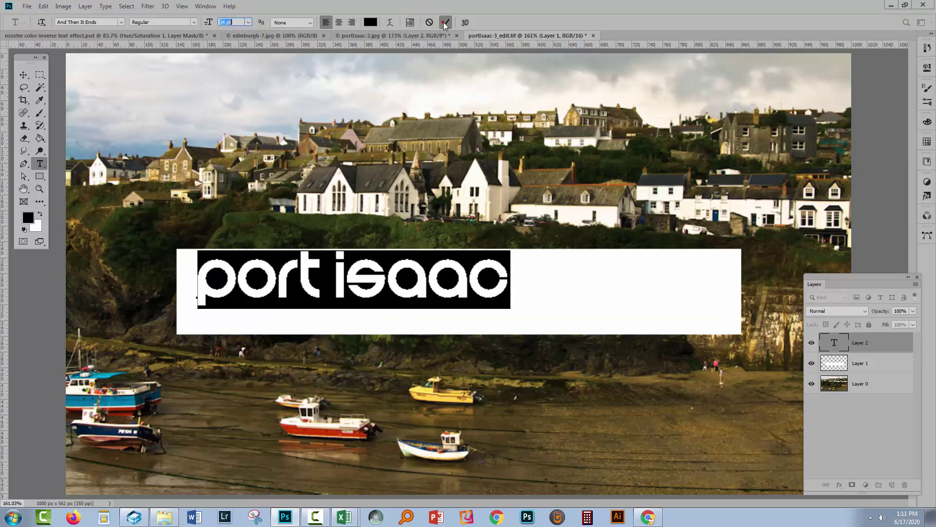
left_click(446, 22)
left_click(22, 77)
left_click_drag(369, 291, 448, 291)
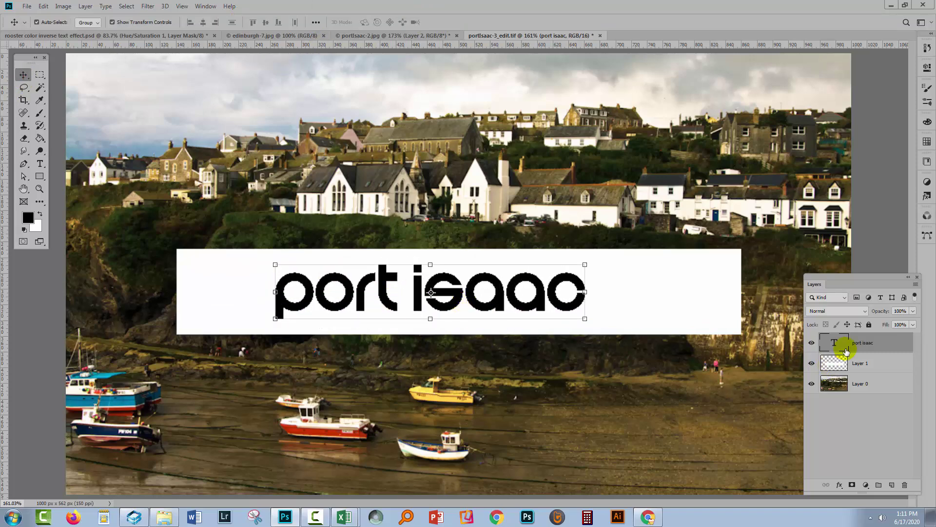
Step: Raise the tracking of the 'port isaac' text to 200 in the Character panel and commit
left_click(38, 160)
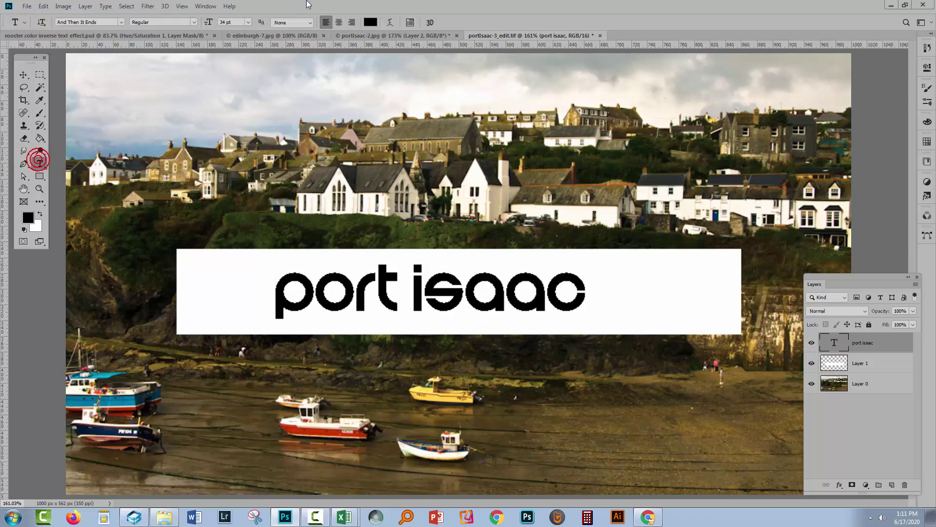
left_click(409, 23)
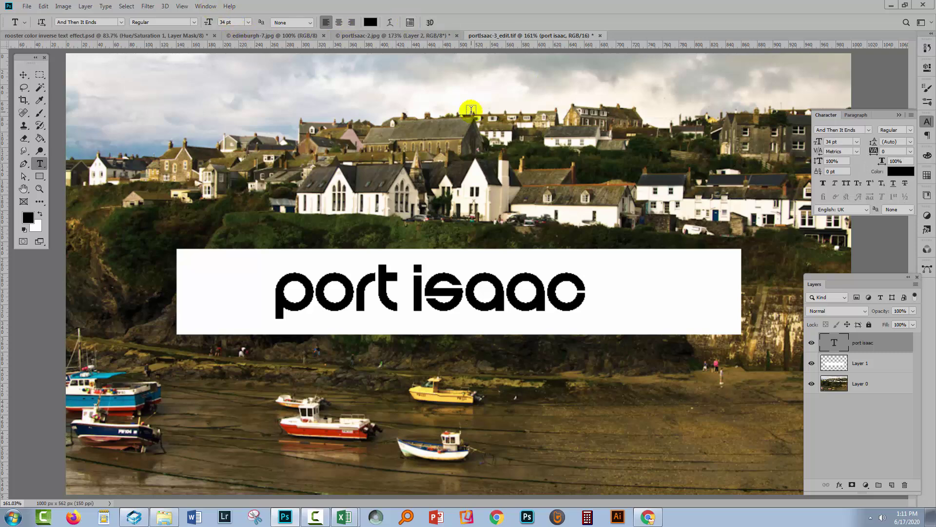
left_click_drag(588, 293, 273, 266)
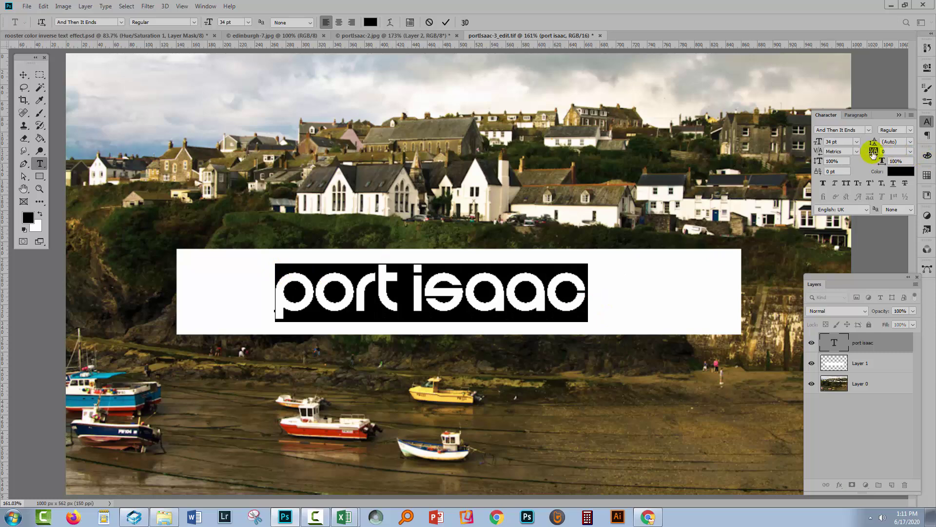
left_click_drag(873, 152, 877, 154)
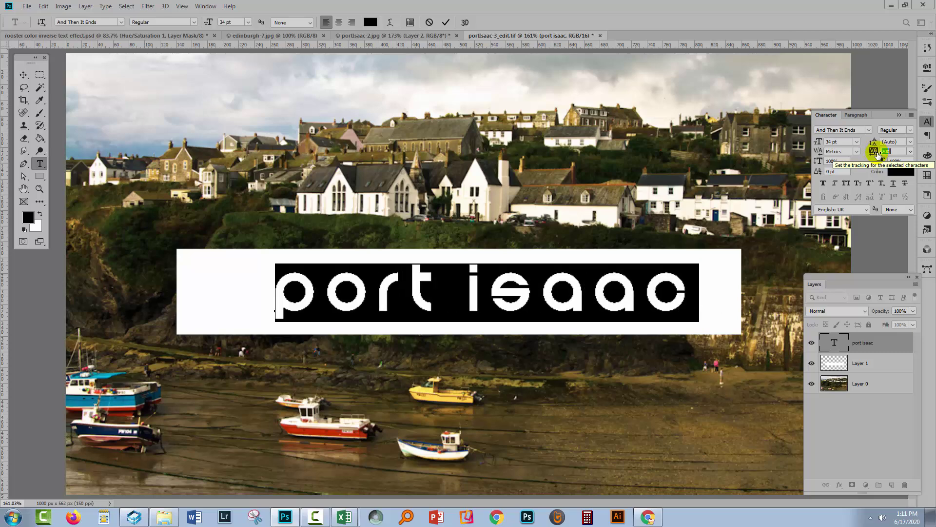
left_click(452, 292)
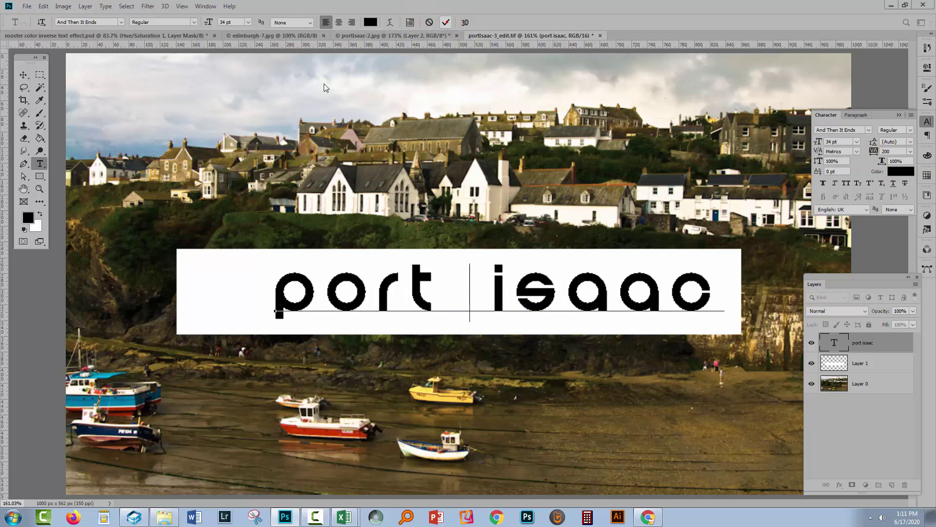
left_click(23, 74)
Step: Drag the widened 'port isaac' text left until it sits centred in the white band
left_click(324, 255)
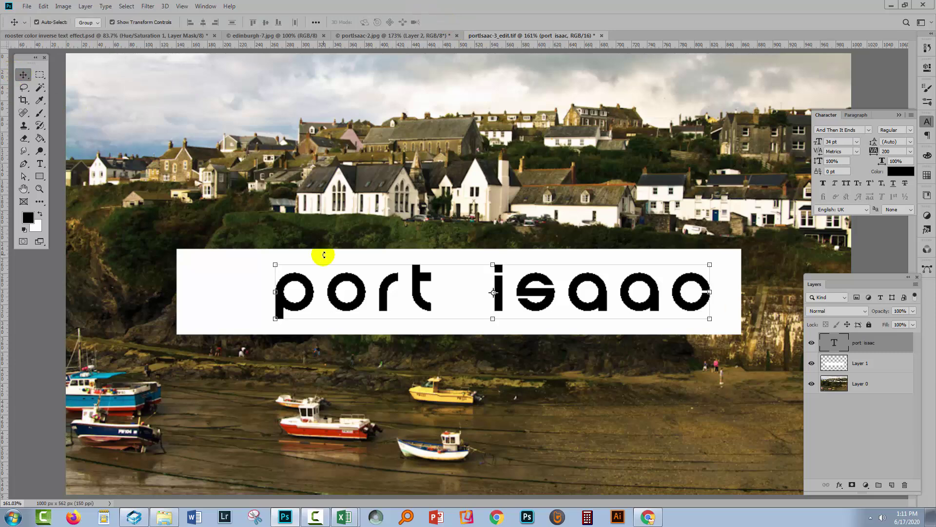
left_click_drag(386, 295, 347, 296)
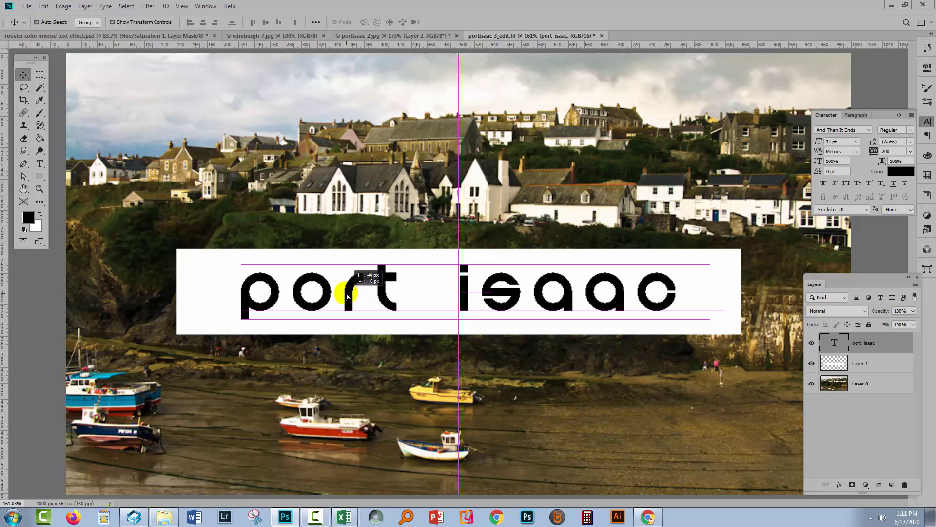
left_click_drag(347, 296, 347, 295)
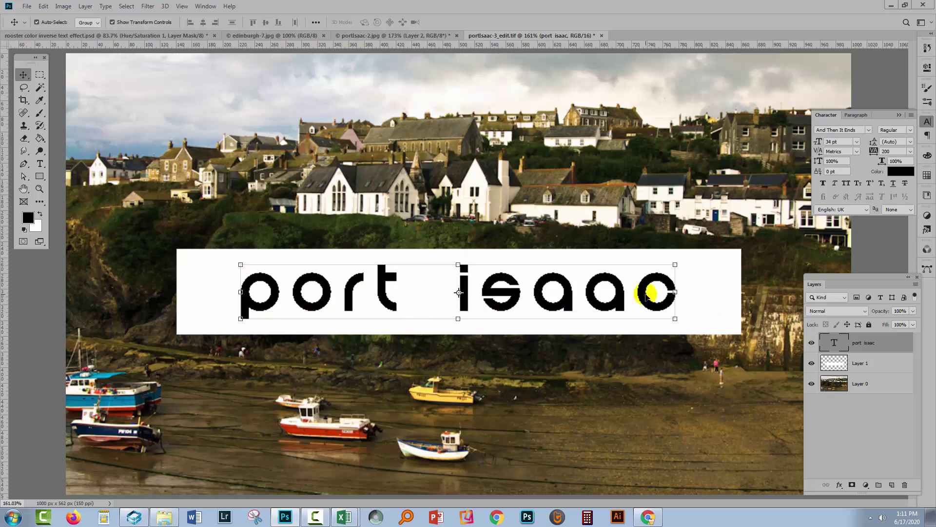
left_click(822, 419)
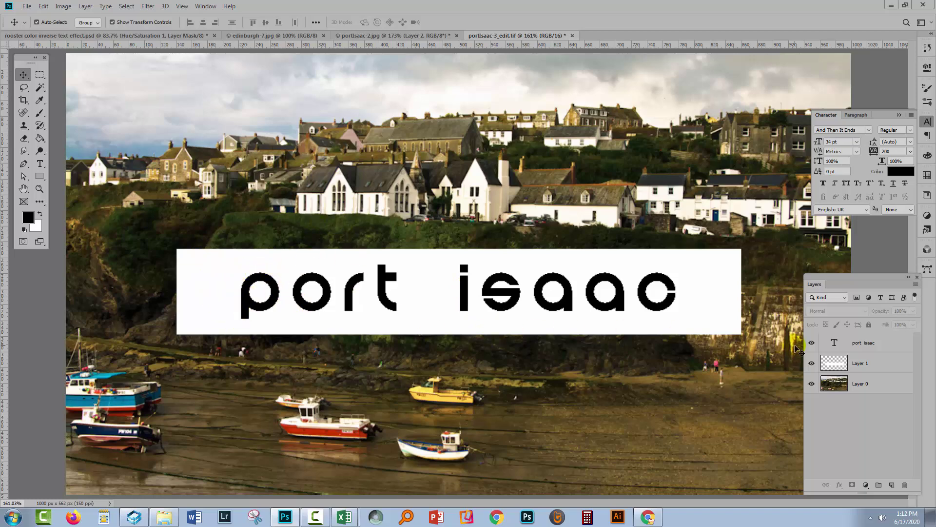
Step: Select the 'port isaac' text layer and Layer 1 together and group them into Group 1
left_click(873, 343)
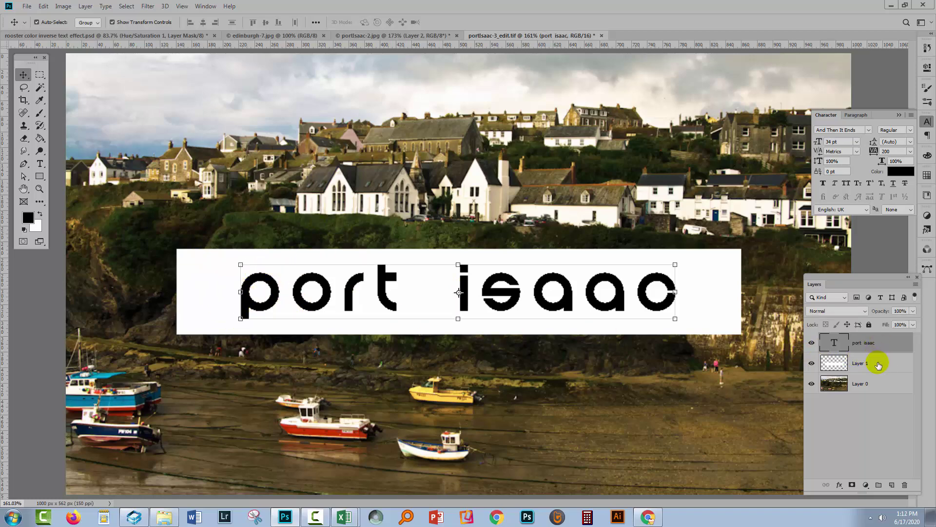
left_click(878, 364)
left_click(883, 342)
left_click(884, 365, "shift")
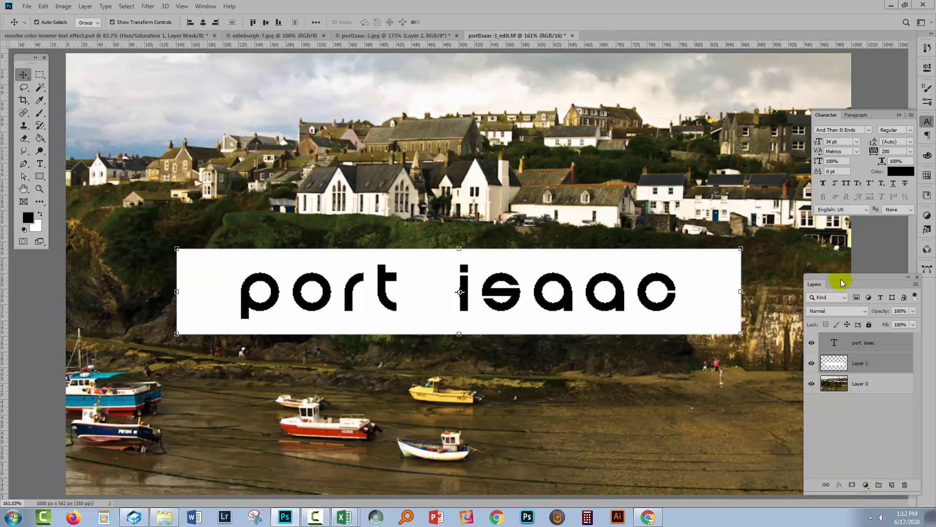
left_click_drag(839, 283, 788, 92)
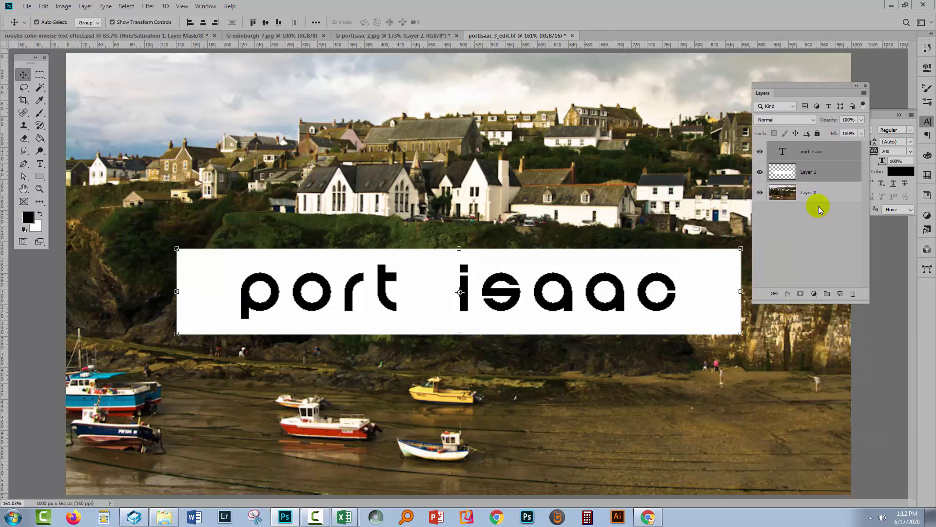
left_click(826, 294)
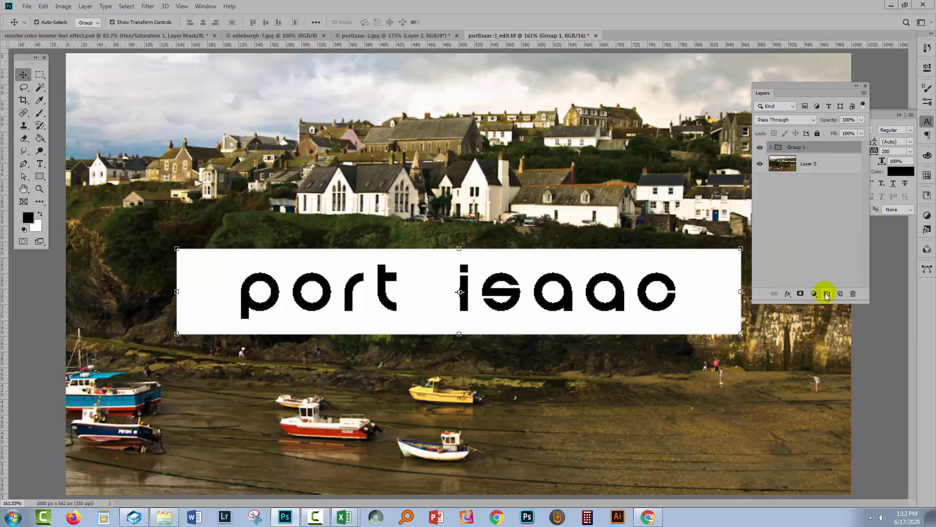
left_click(760, 147)
left_click(759, 148)
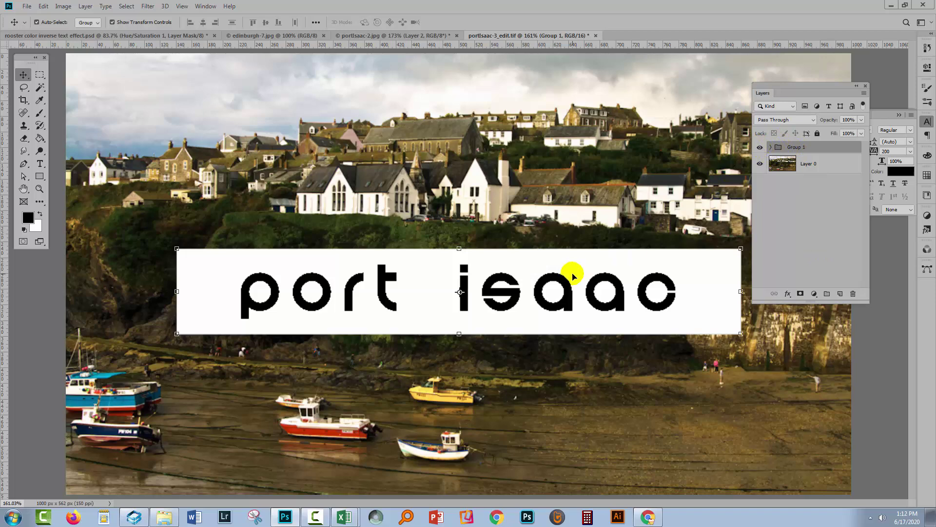
Step: Expand Group 1, select the 'port isaac' text layer and open its layer style effects list
left_click(771, 148)
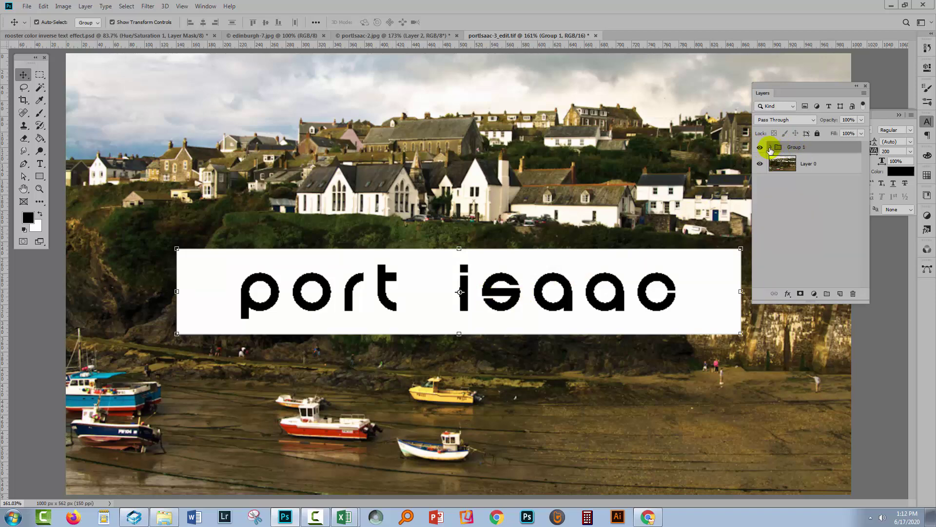
left_click(831, 164)
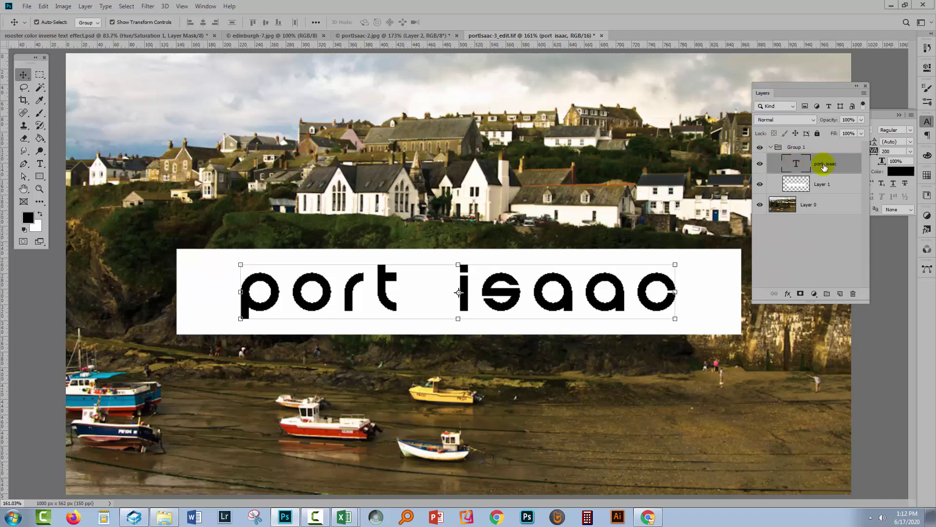
left_click_drag(824, 168, 780, 292)
left_click(788, 295)
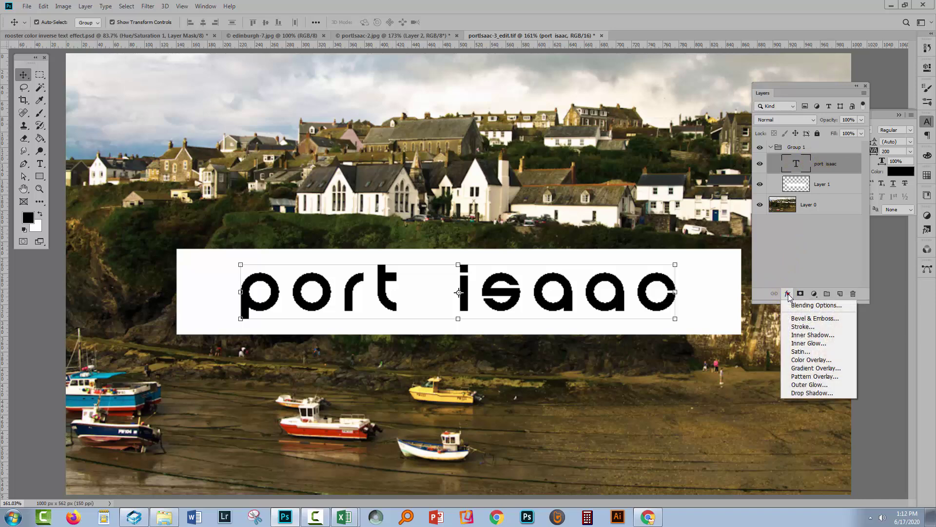
Step: In the text's Blending Options, set Fill Opacity to 0% and Knockout to Shallow
left_click(810, 306)
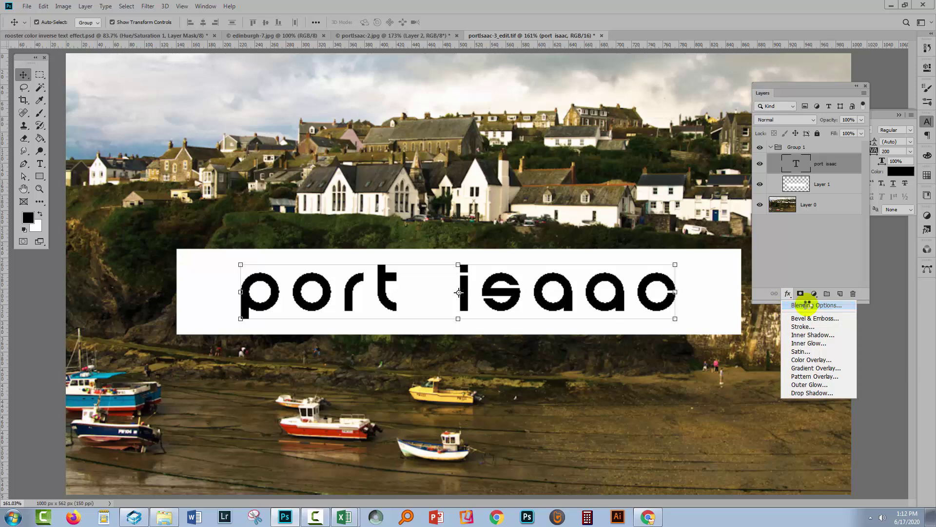
left_click_drag(582, 178, 594, 126)
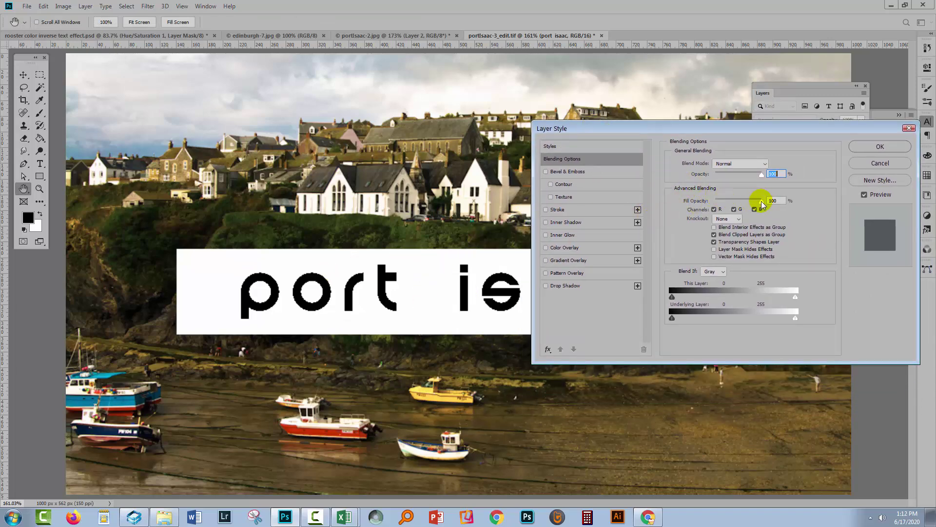
left_click_drag(762, 205, 717, 209)
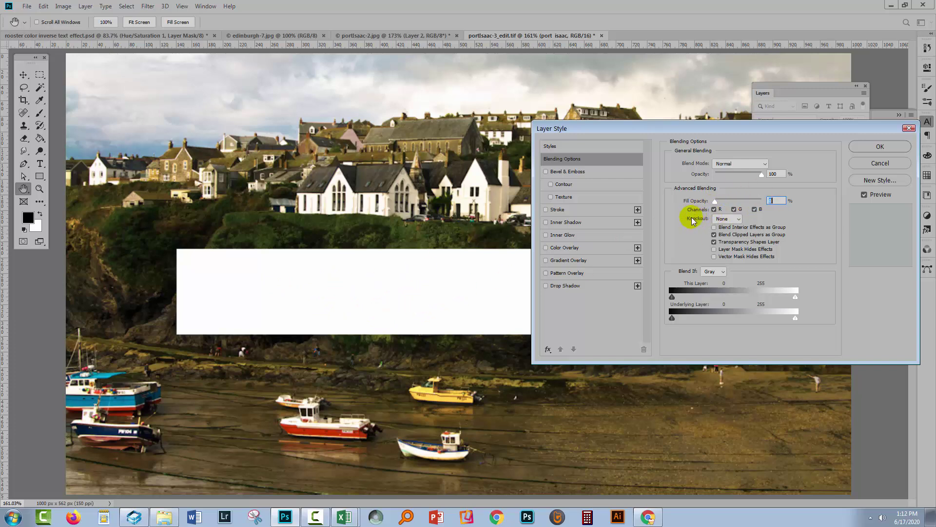
left_click(739, 220)
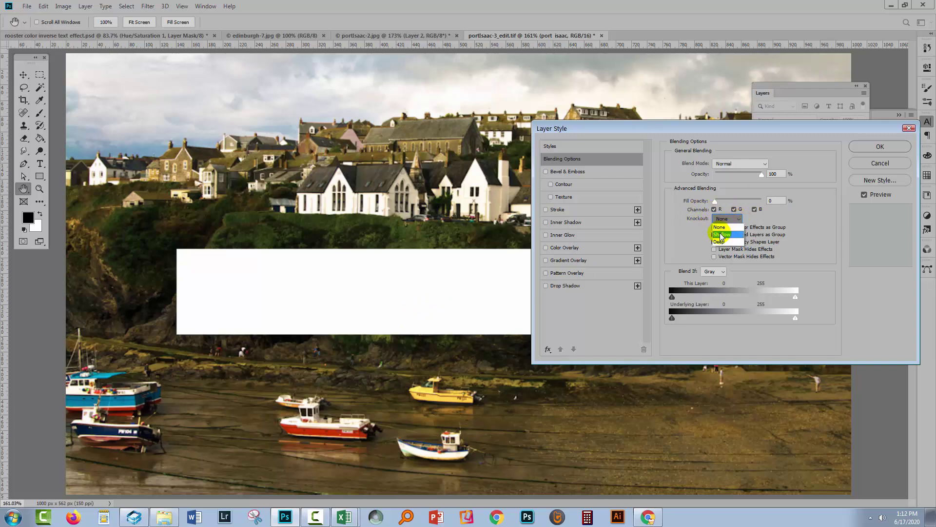
left_click(720, 234)
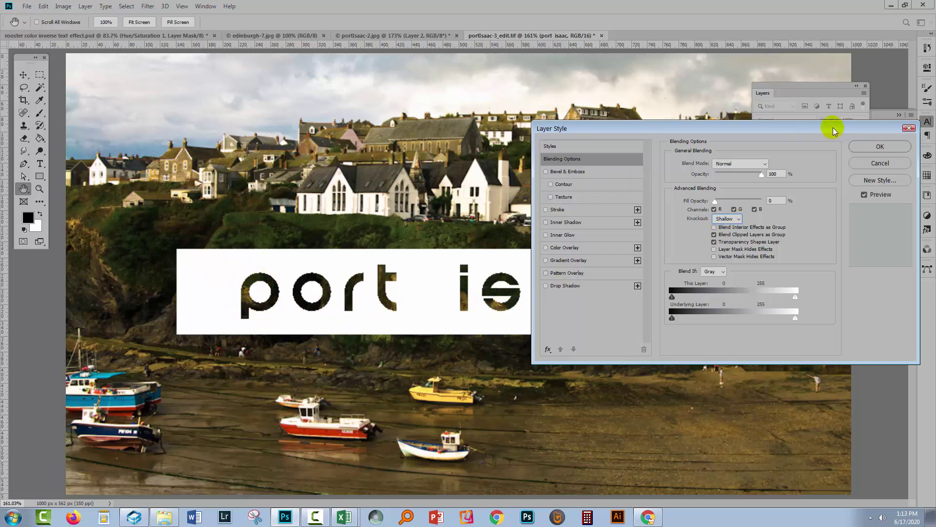
left_click(870, 146)
key("v")
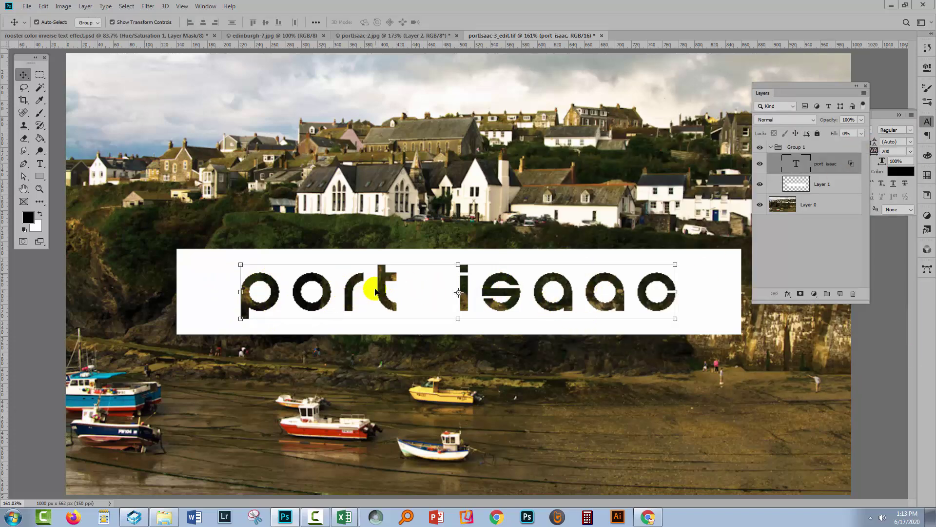
Step: Nudge the banner group into place and lower Layer 1 to 69% so the band turns translucent
mouse_move(383, 288)
left_mouse_down()
mouse_move(348, 289)
mouse_move(387, 297)
mouse_move(382, 157)
mouse_move(366, 168)
mouse_move(431, 174)
mouse_move(397, 218)
mouse_move(389, 270)
mouse_move(405, 213)
mouse_move(386, 226)
mouse_move(393, 292)
left_mouse_up()
left_click_drag(544, 377, 538, 369)
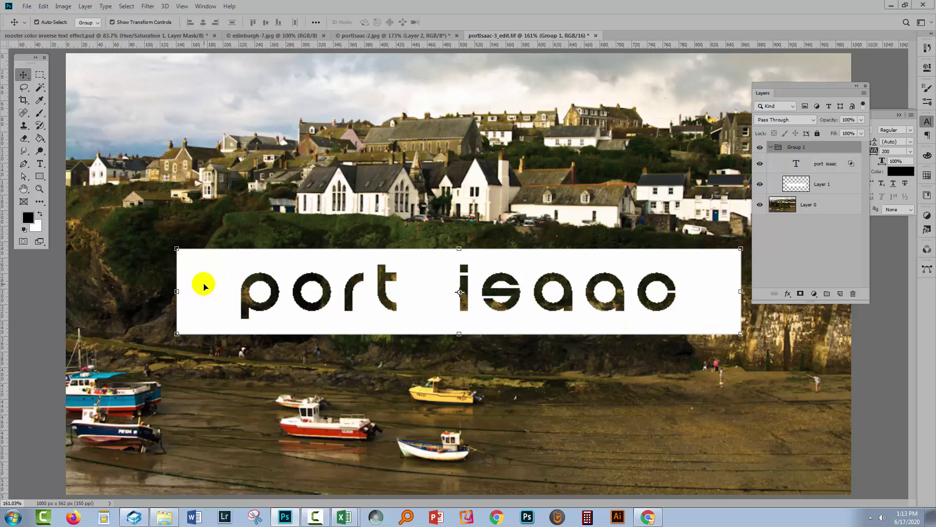
left_click(842, 183)
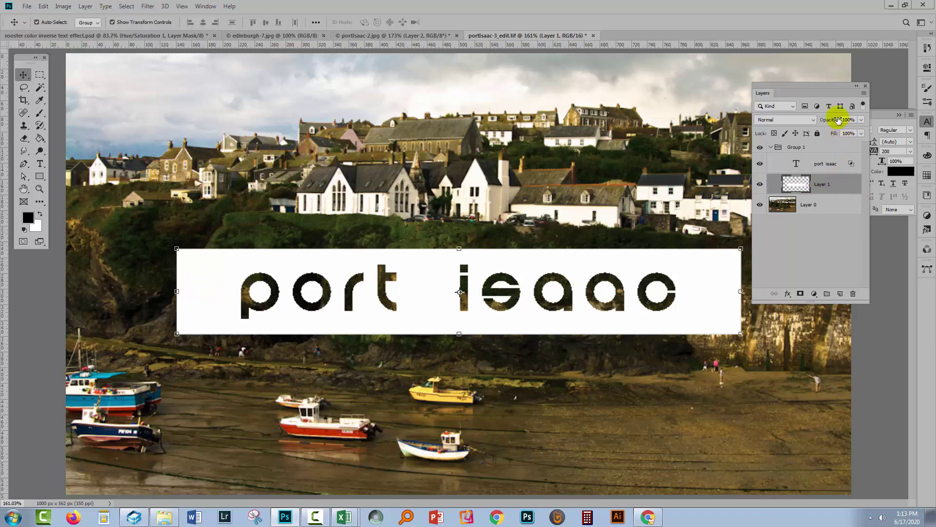
left_click_drag(837, 121, 818, 142)
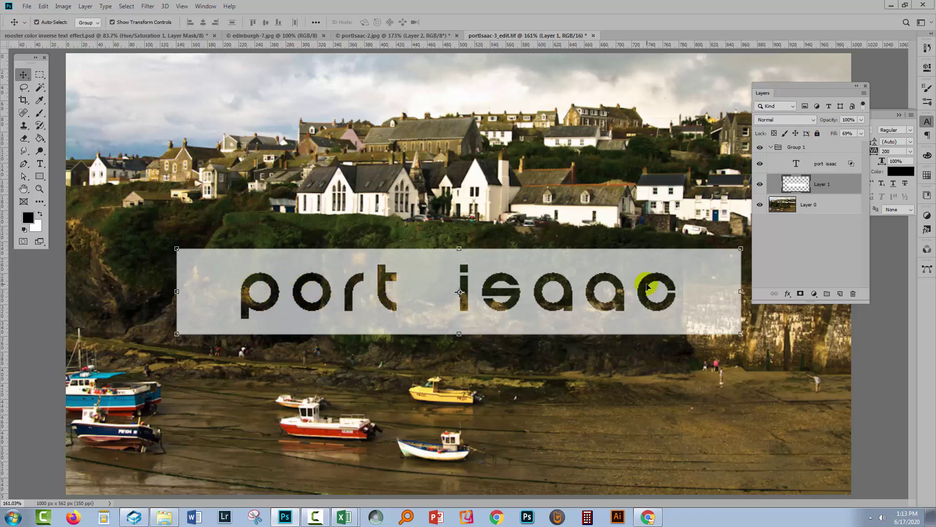
left_click(770, 148)
left_click_drag(771, 92, 799, 253)
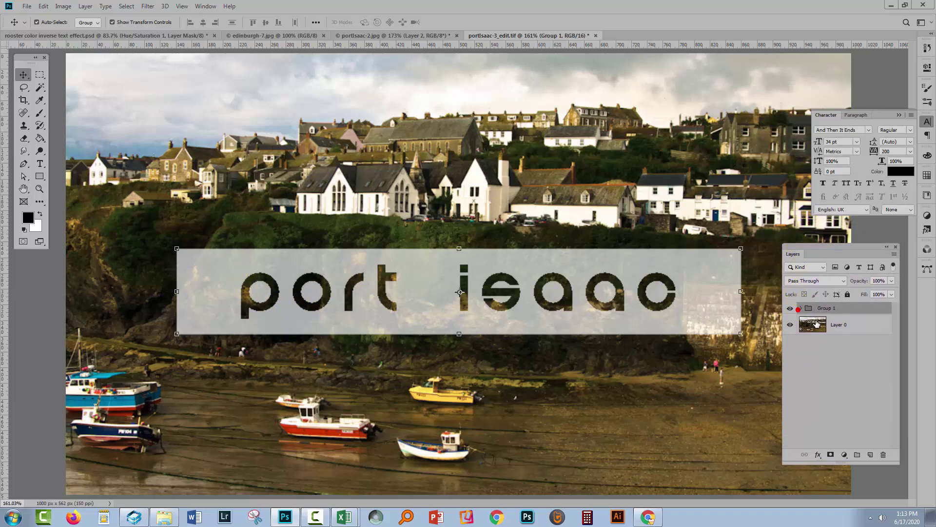
Step: Retype the 'i' at the start of 'isaac' in the text layer and commit the edit
left_click(802, 308)
left_click(838, 324)
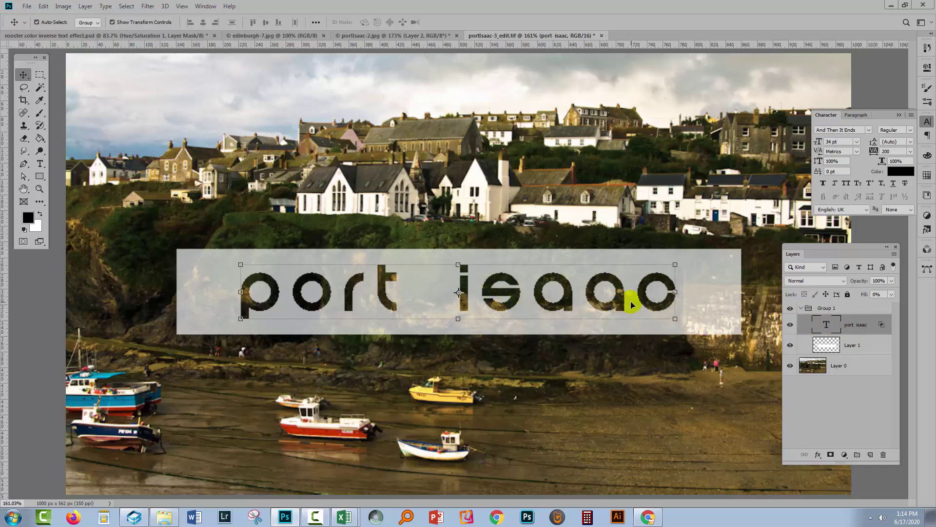
left_click(40, 165)
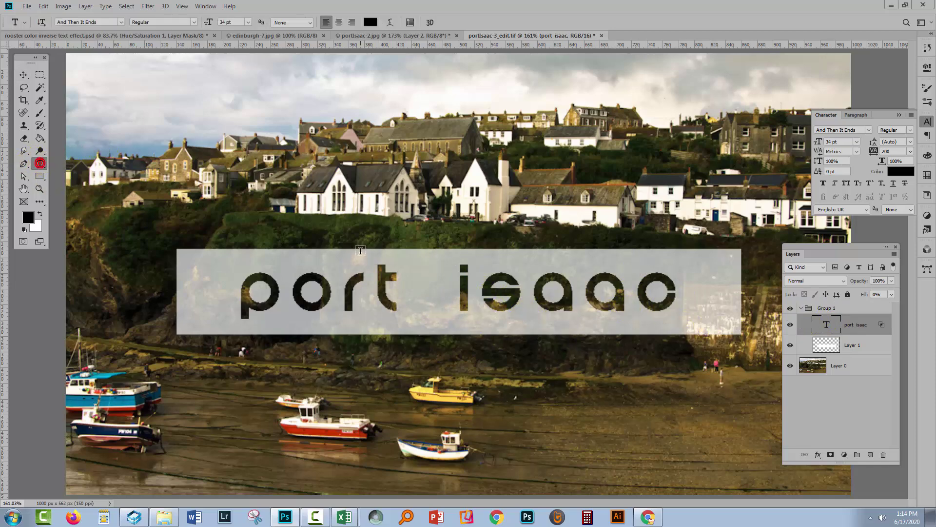
left_click_drag(273, 296, 258, 293)
key("Right")
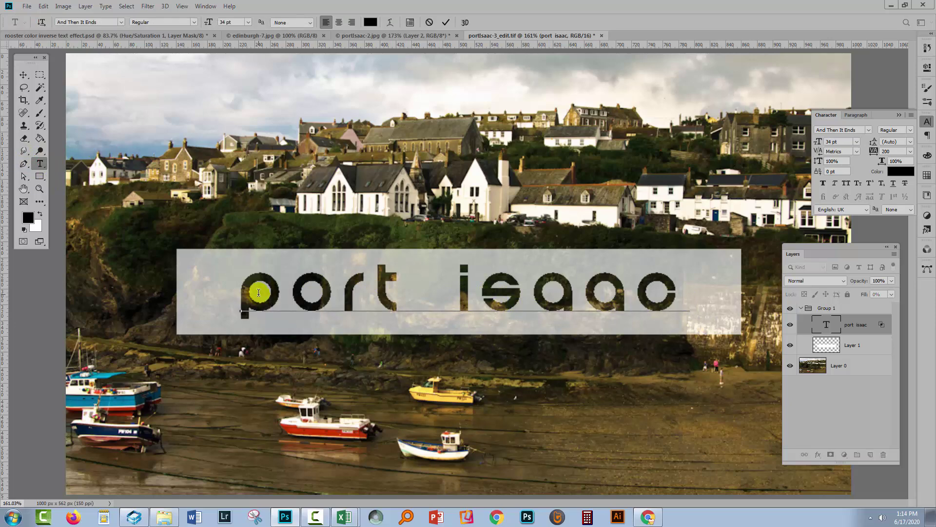
left_click(473, 291)
key("BackSpace")
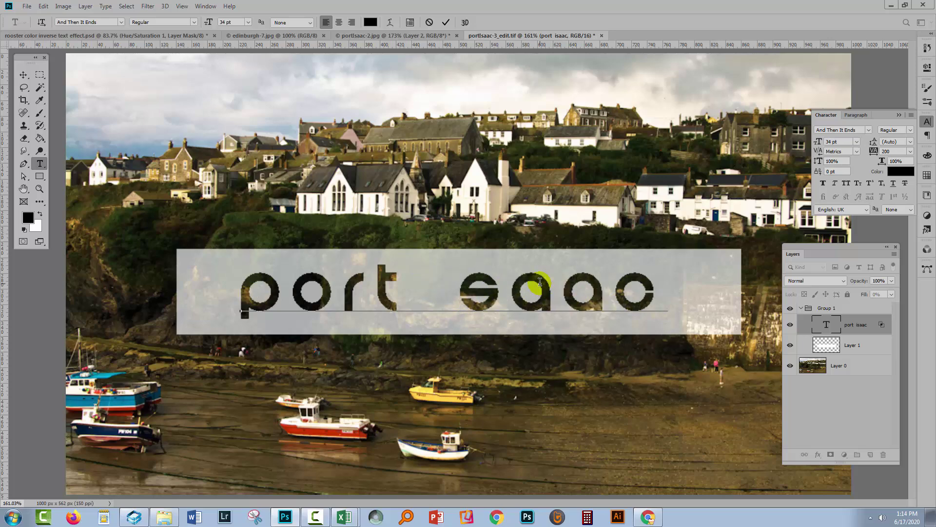
type("i")
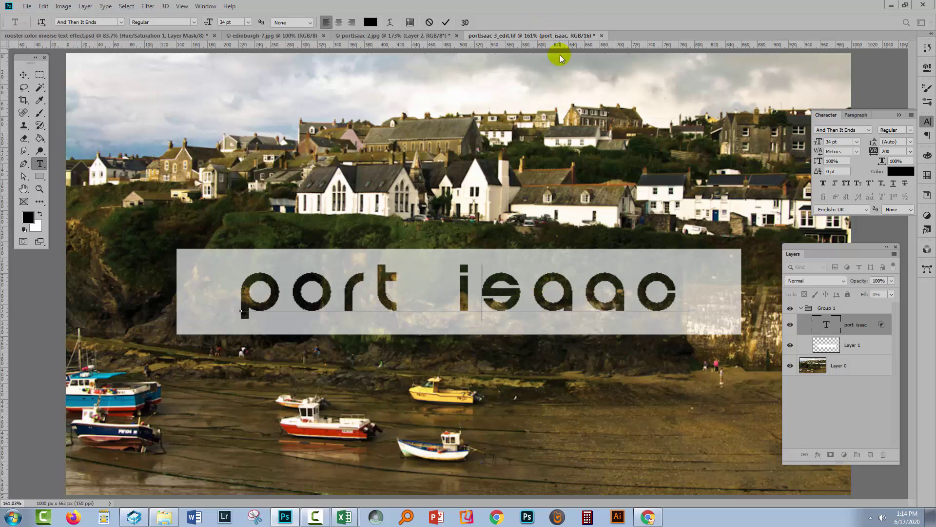
left_click(444, 23)
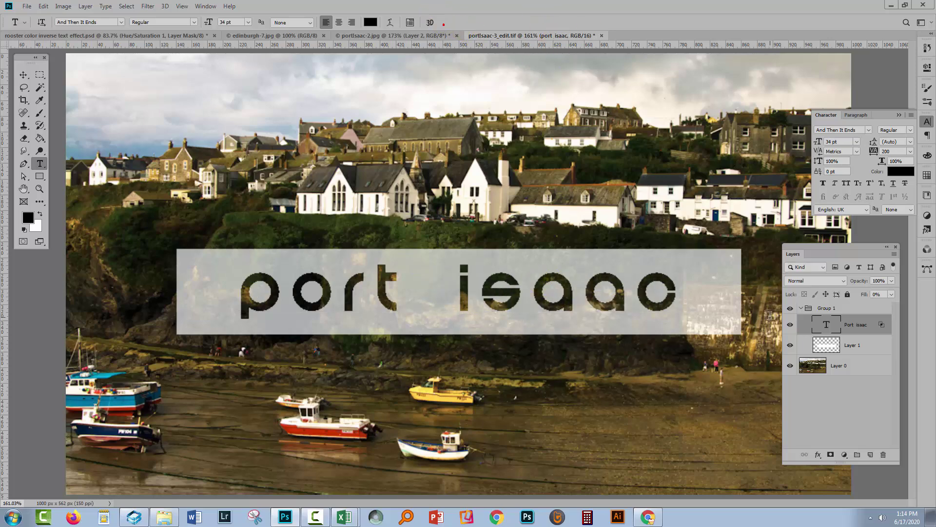
Step: Deselect the text layer and close the Layers and Character panels
left_click(835, 398)
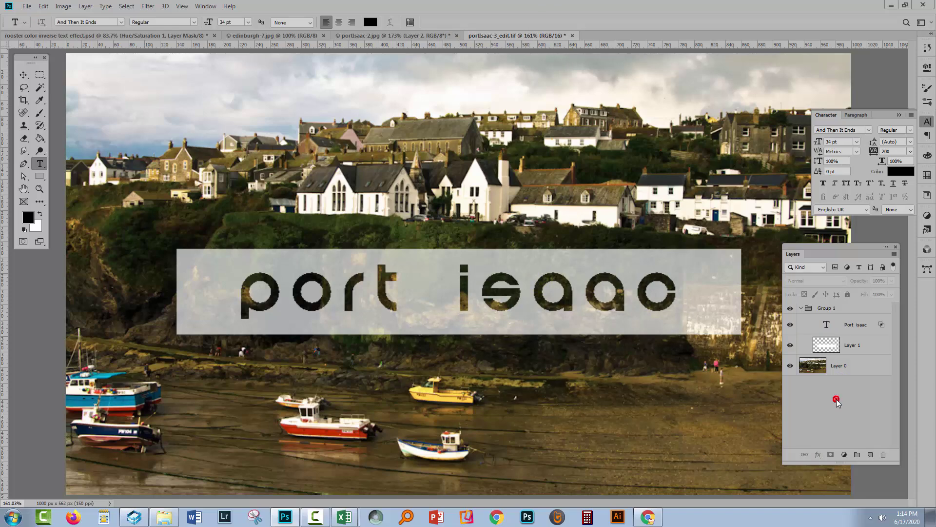
left_click(896, 250)
left_click(902, 115)
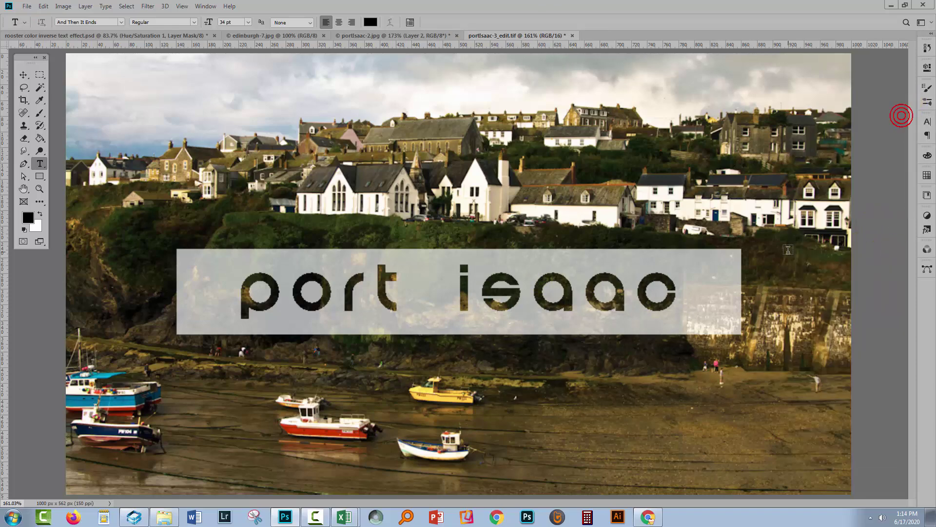